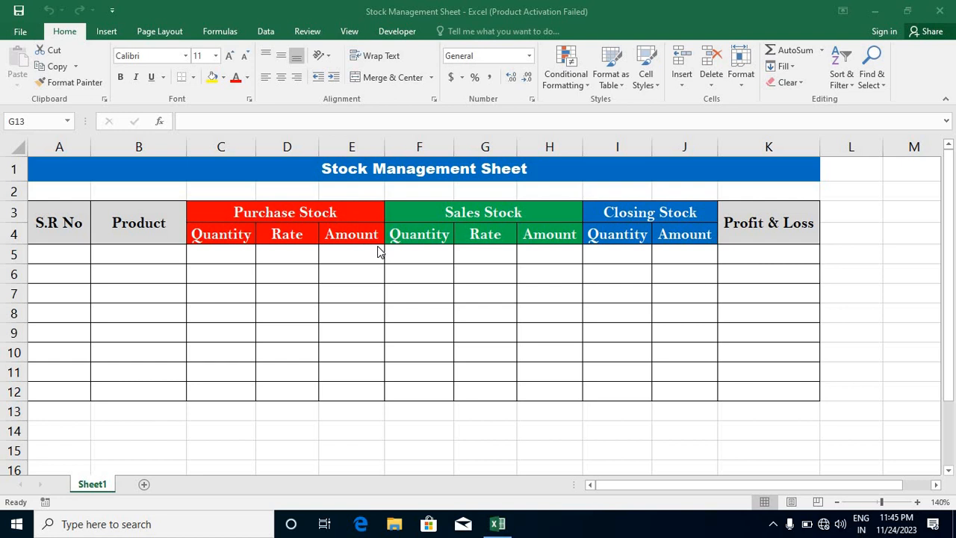
Enter serial number 1 and the product Mobile in the first data row, cells A5 and B5.
left_click(53, 248)
type("1")
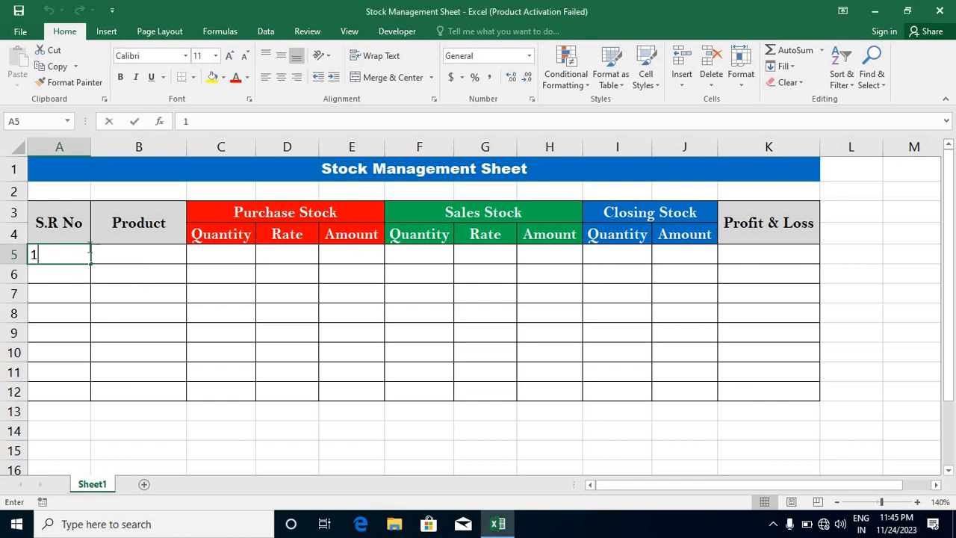
left_click(115, 251)
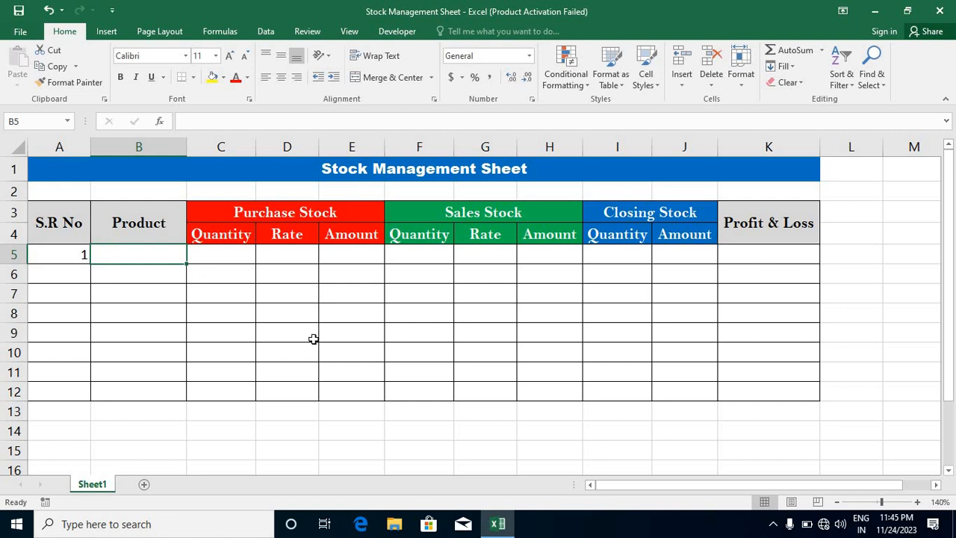
type("Mobile")
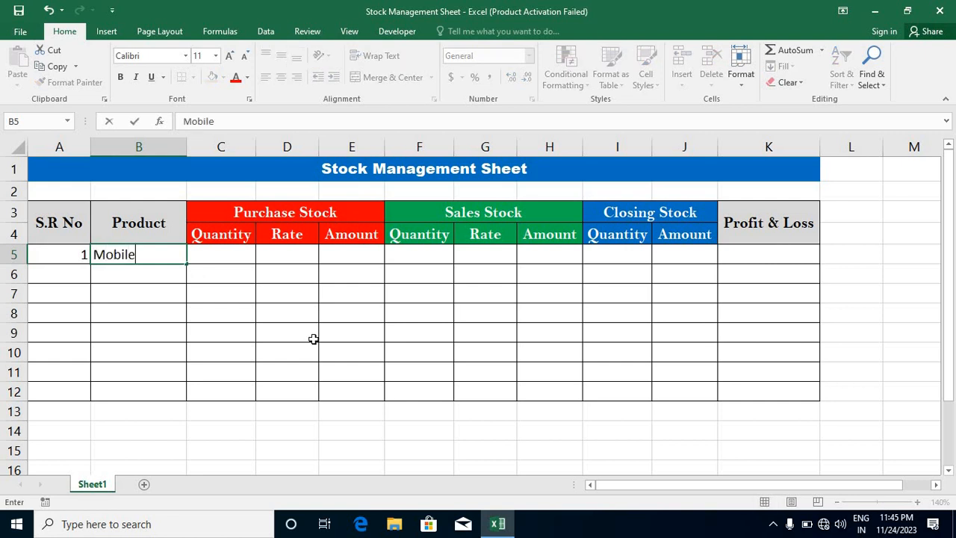
key("Tab")
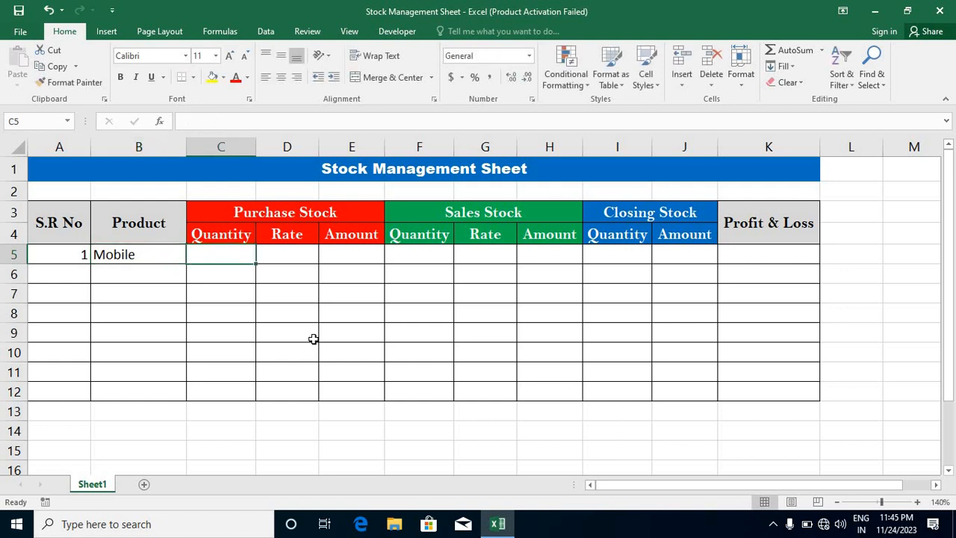
Enter a purchase quantity of 10 and a purchase rate of 10000 for Mobile in C5 and D5.
type("10")
key("Tab")
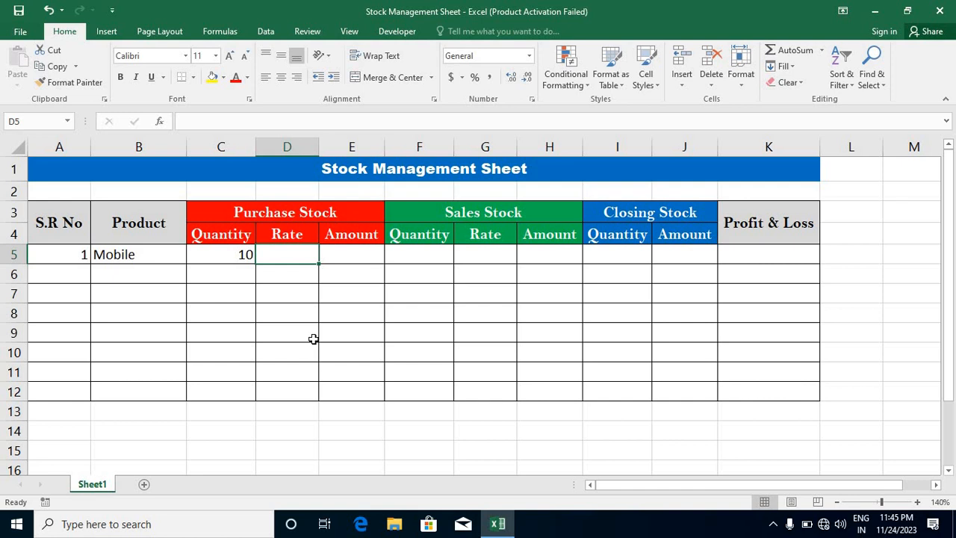
type("1")
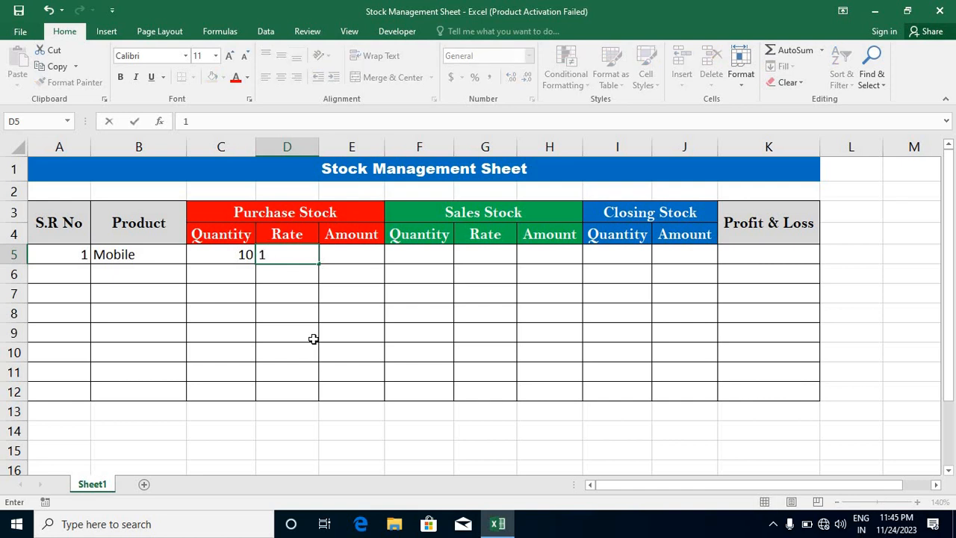
type("0000")
key("Tab")
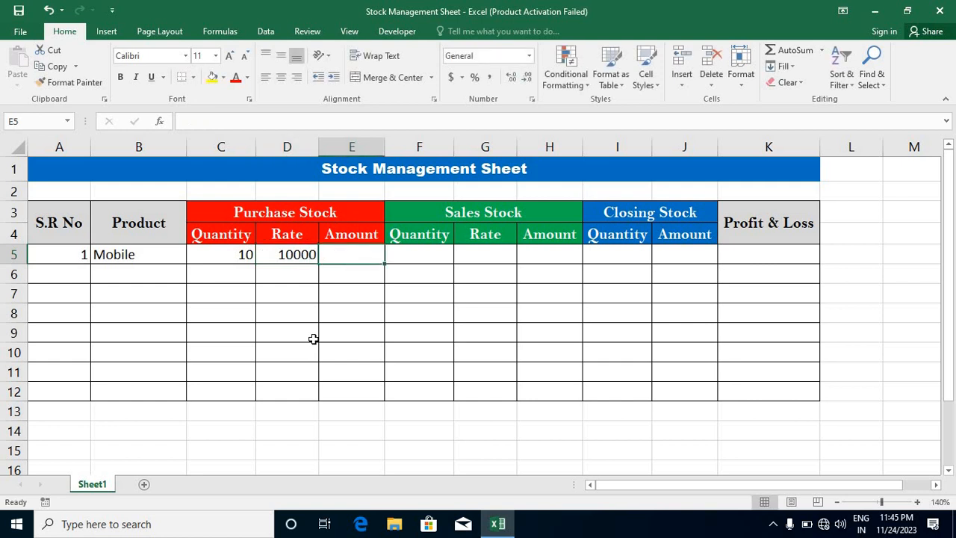
Calculate the purchase amount in E5 as quantity times rate with the formula =C5*D5.
type("=")
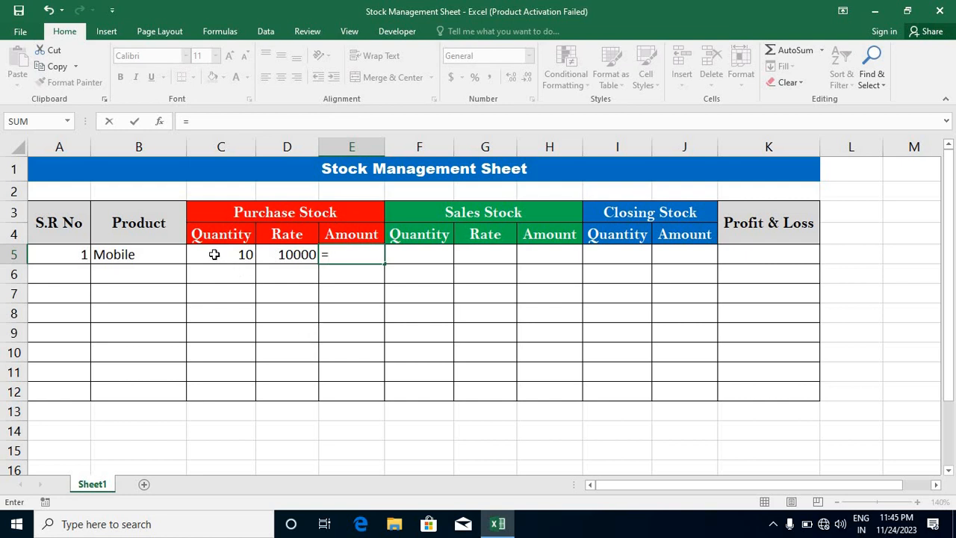
left_click(215, 255)
type("*")
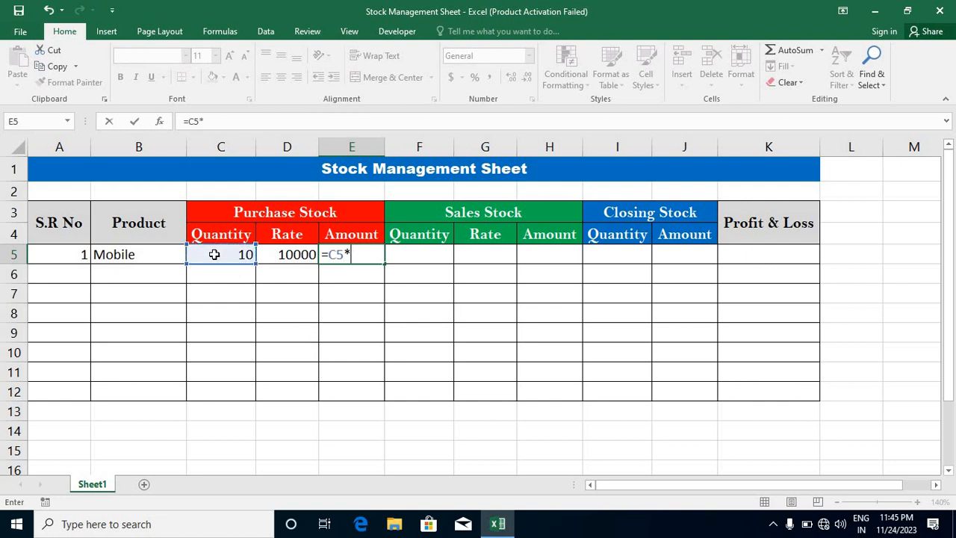
left_click(298, 255)
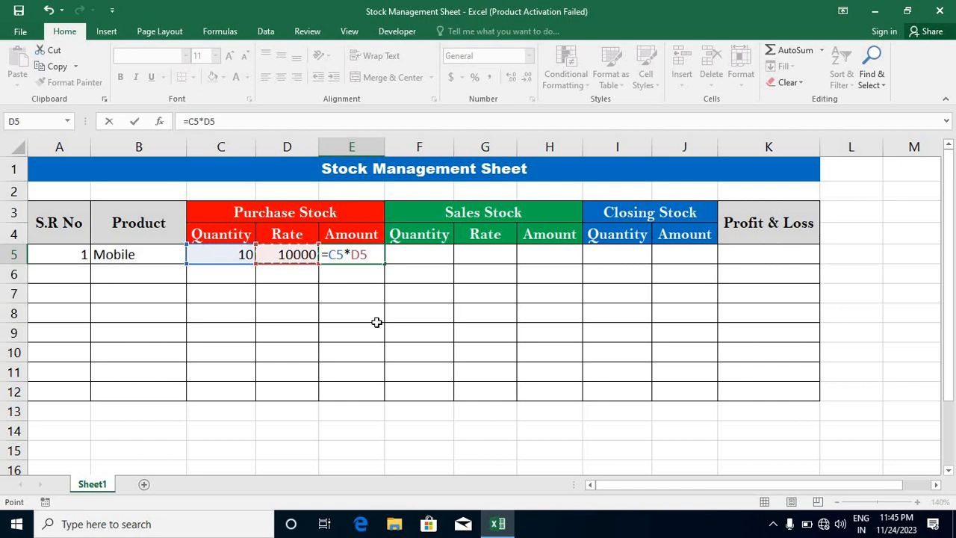
key("Return")
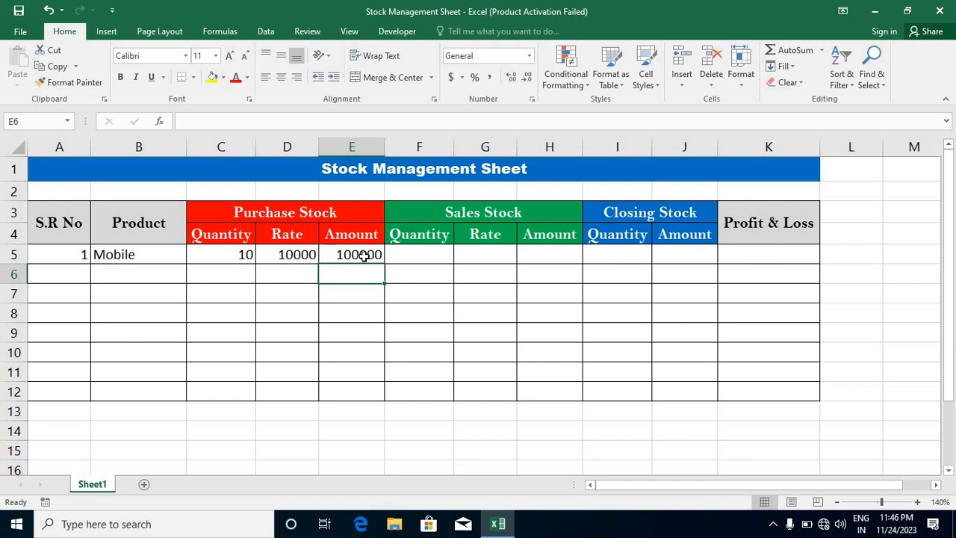
Enter a sales quantity of 2 and a sales rate of 12000 for Mobile in F5 and G5.
left_click(425, 254)
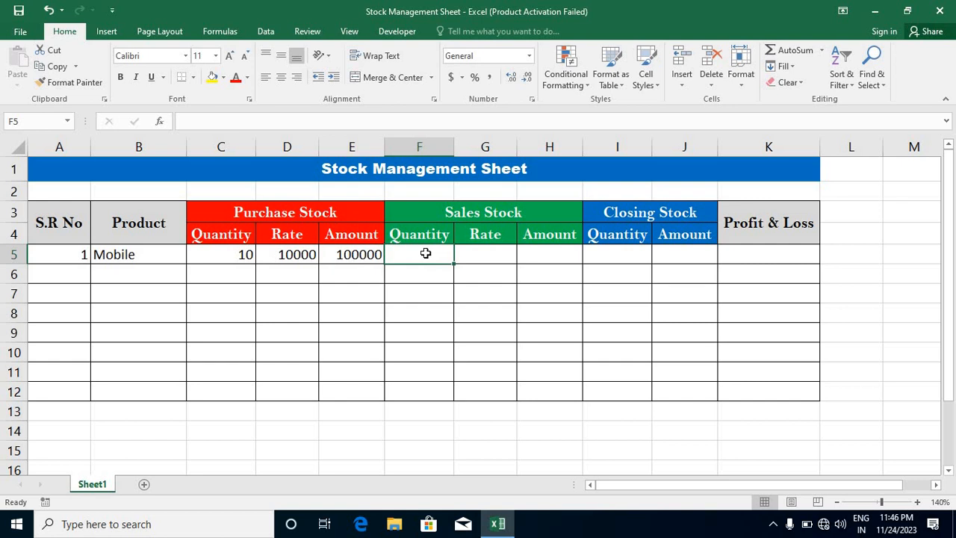
type("2")
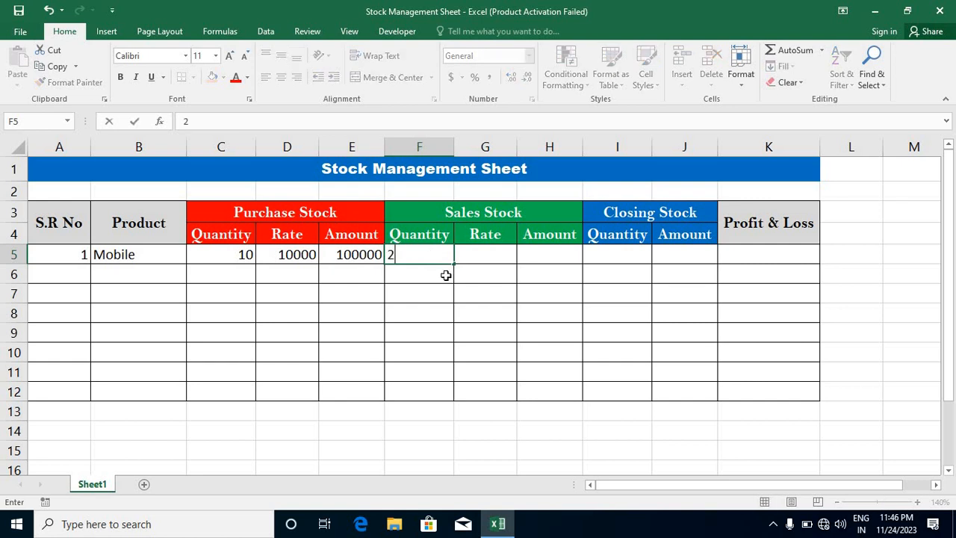
left_click(479, 254)
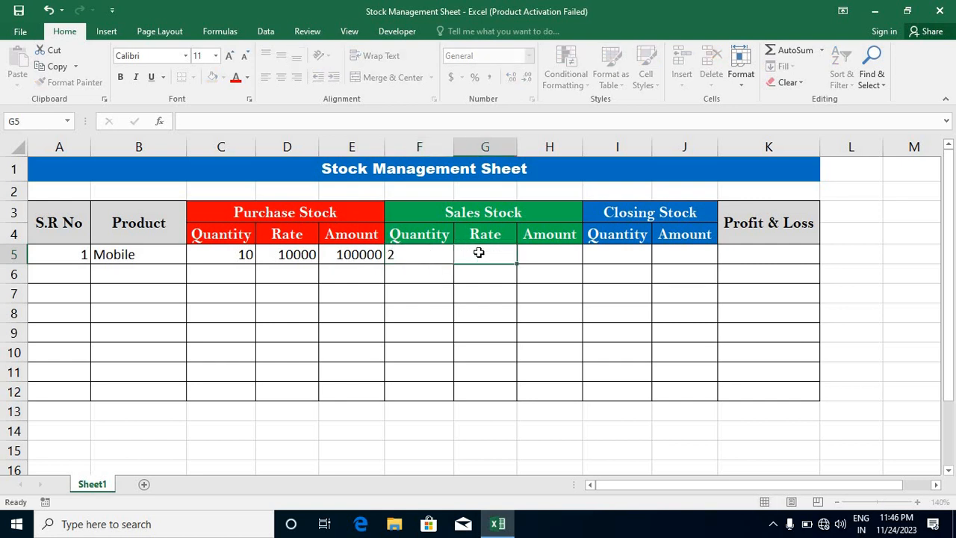
type("12000")
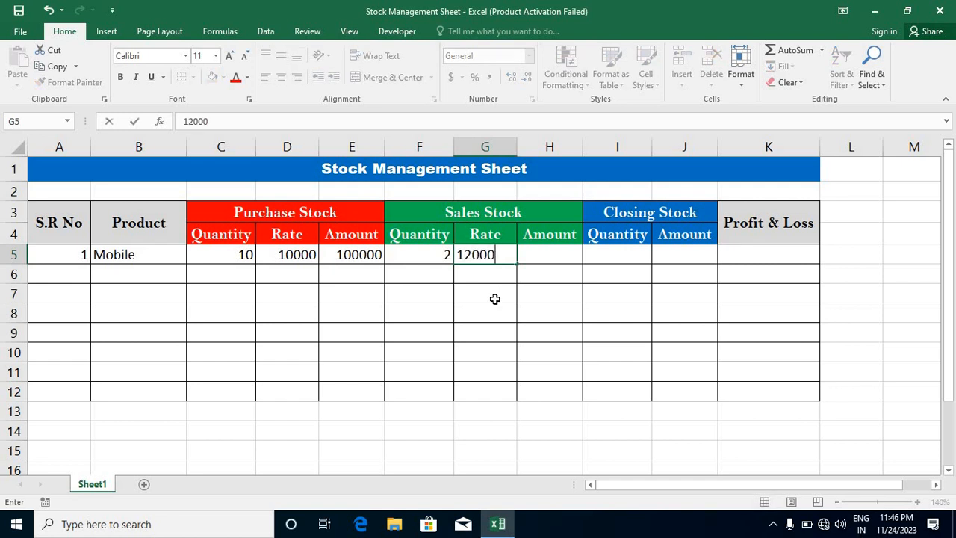
key("Return")
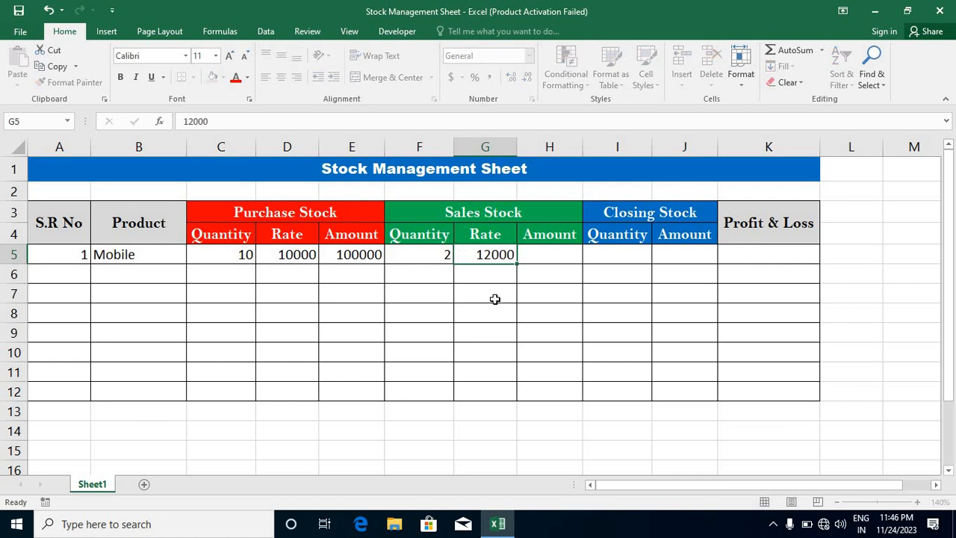
Calculate the sales amount in H5 as quantity times rate with the formula =F5*G5.
key("Right")
key("Up")
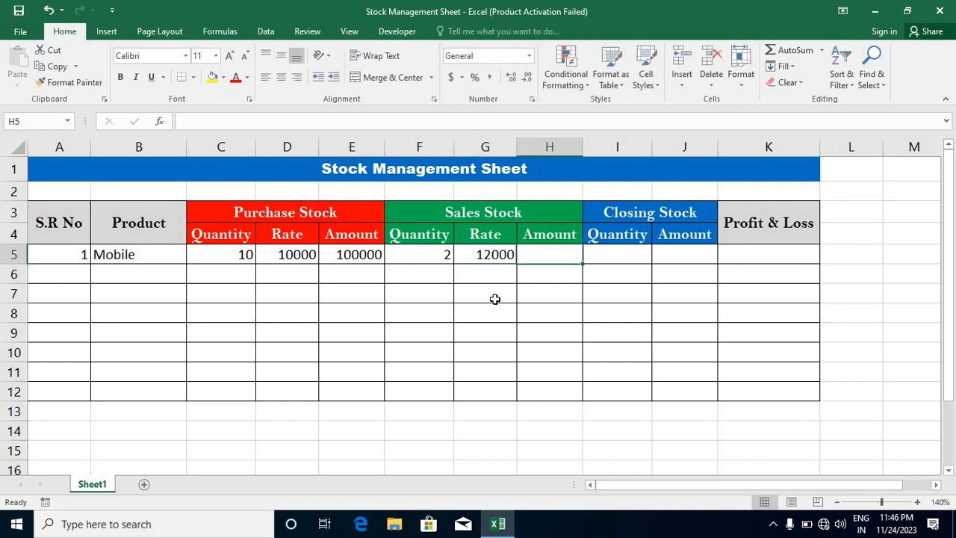
type("=")
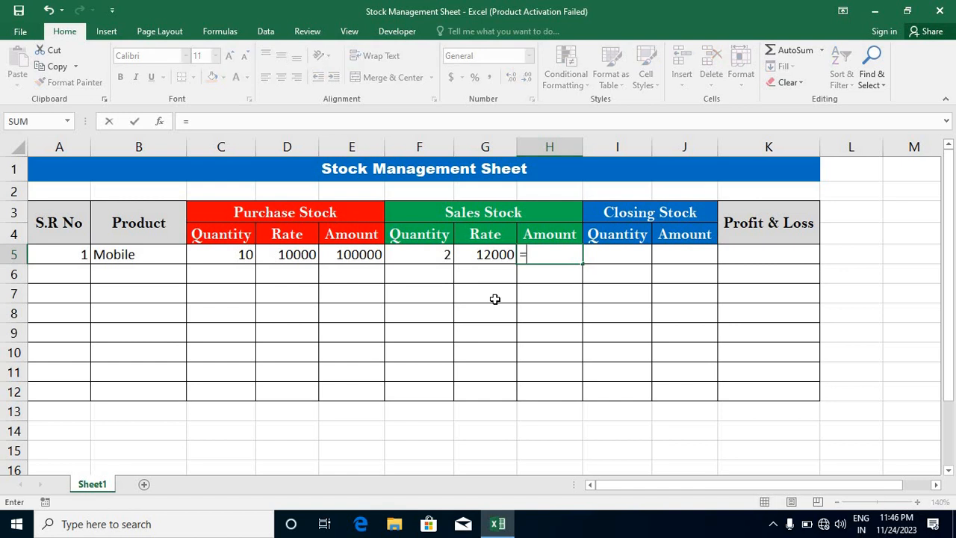
left_click(428, 255)
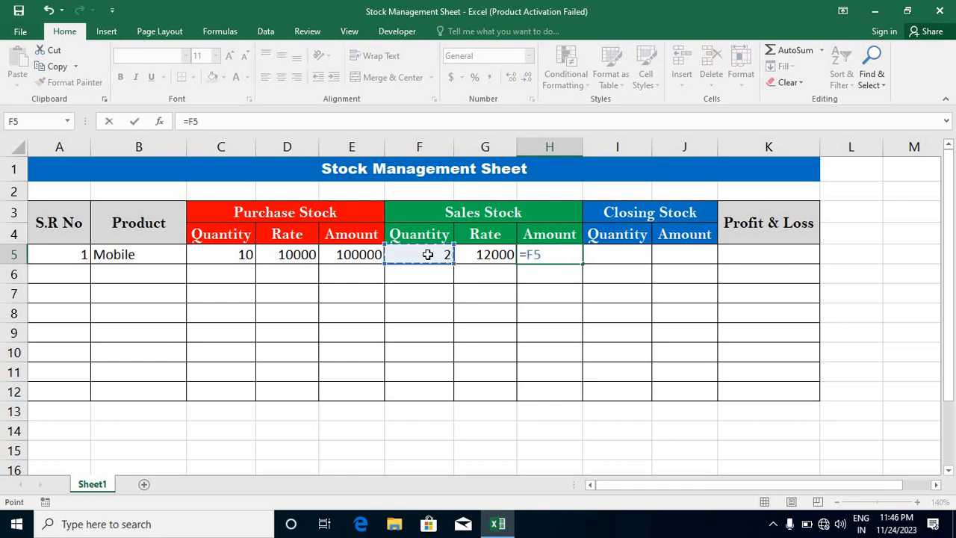
type("*")
left_click(481, 255)
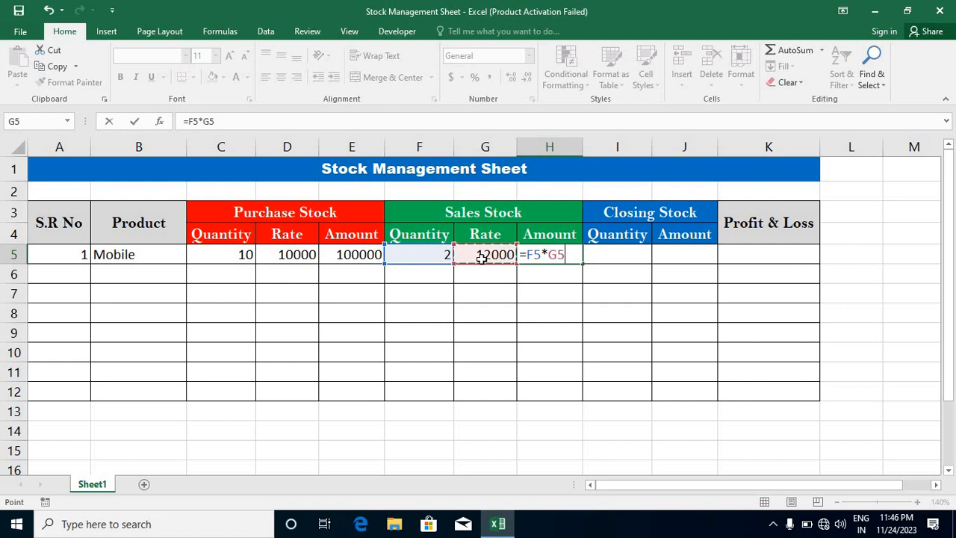
key("Return")
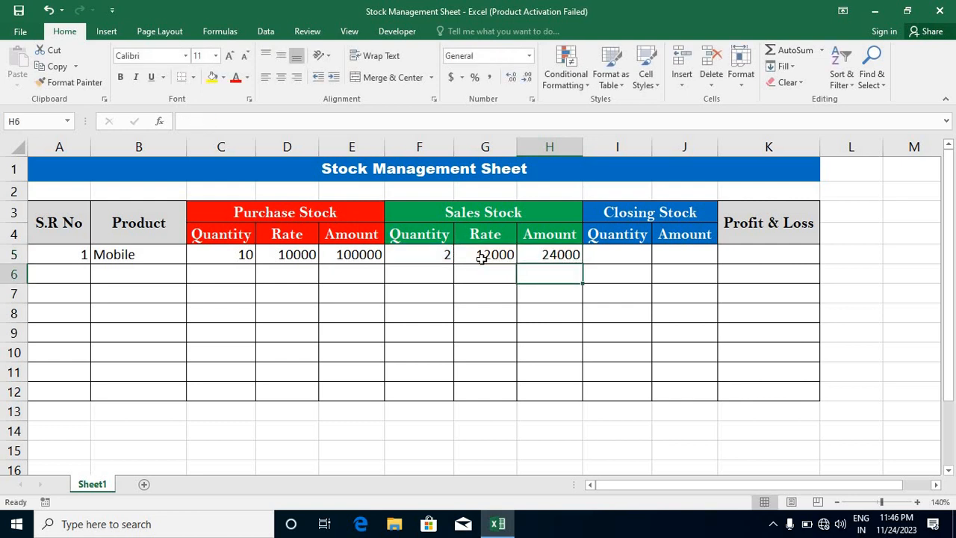
Calculate the closing stock quantity in I5 by subtracting sales from purchases with the formula =C5-F5.
left_click(616, 257)
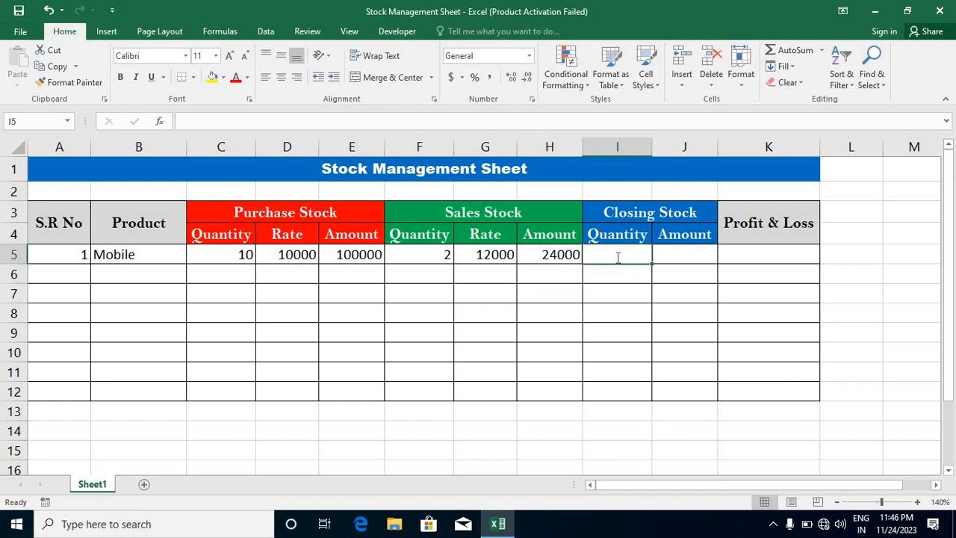
type("=")
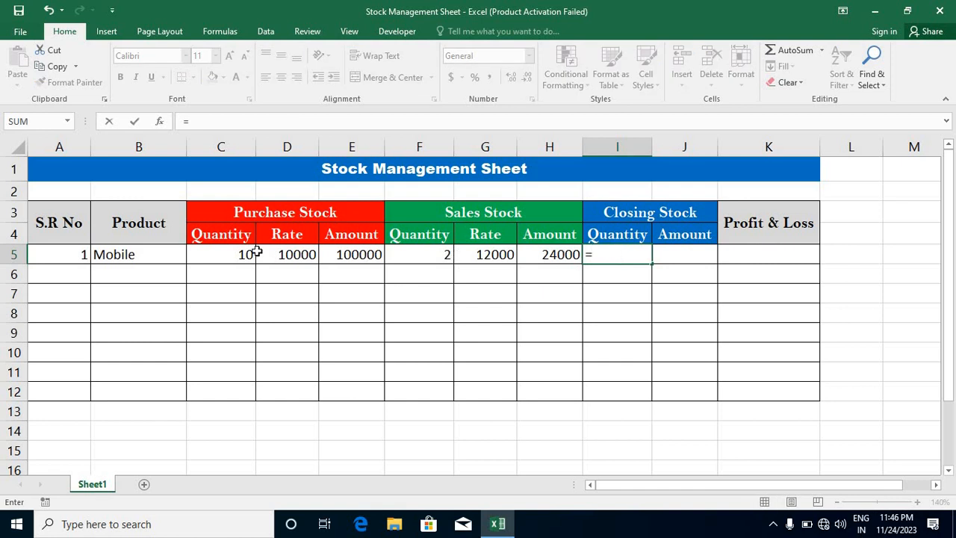
left_click(231, 255)
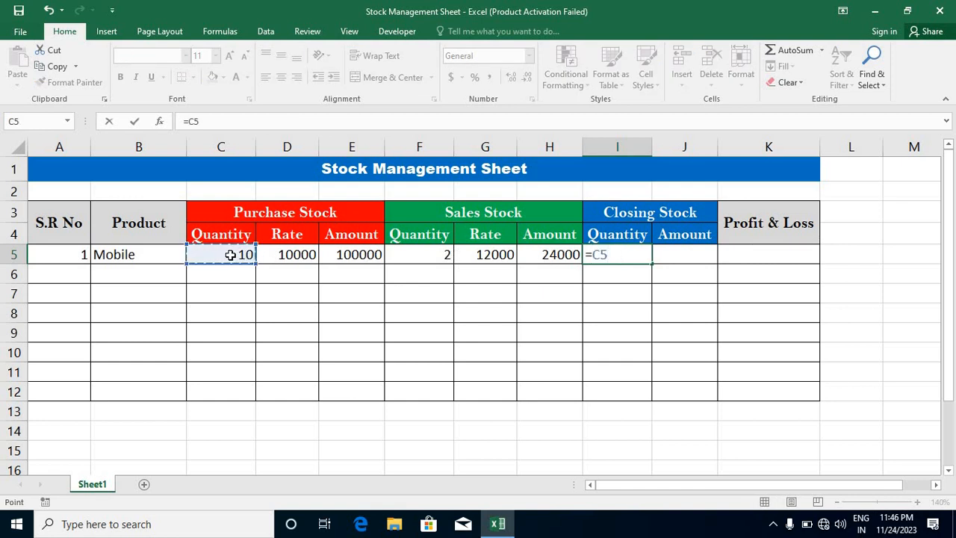
type("-")
left_click(403, 252)
key("Return")
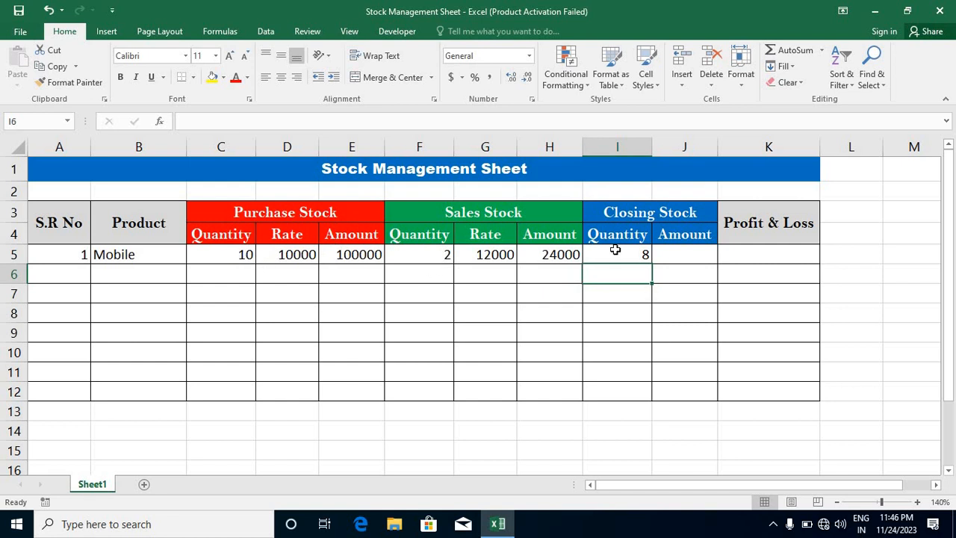
Calculate the closing stock amount in J5 as closing quantity times purchase rate with the formula =I5*D5.
left_click(686, 258)
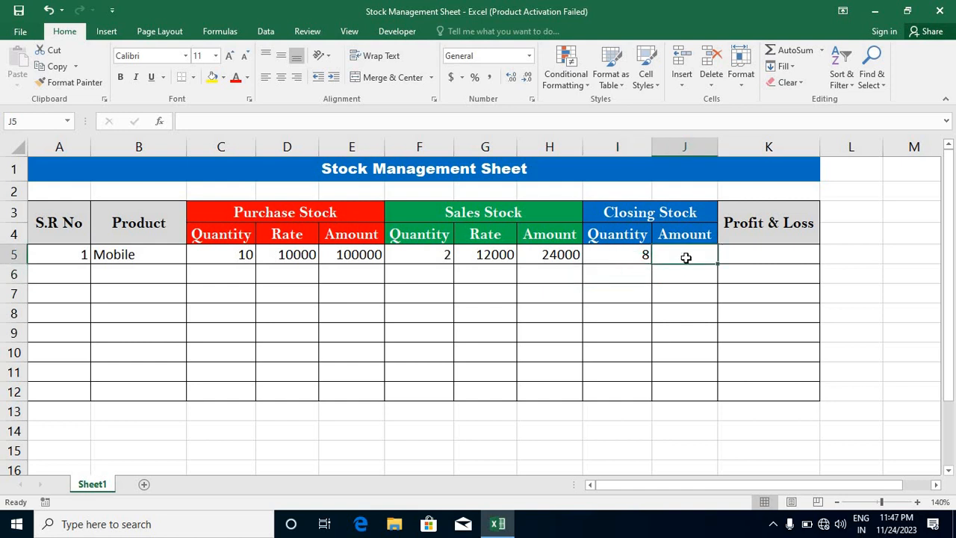
type("=")
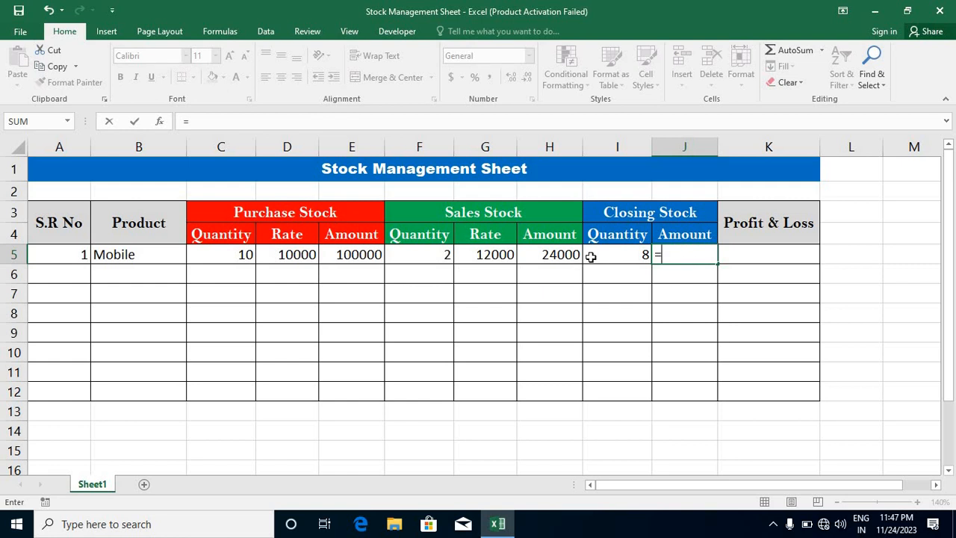
left_click(590, 256)
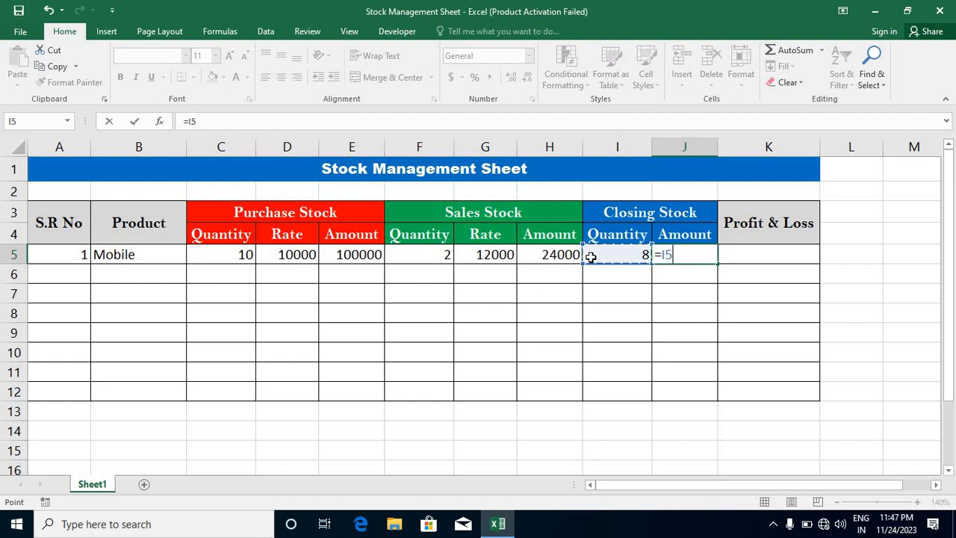
type("*")
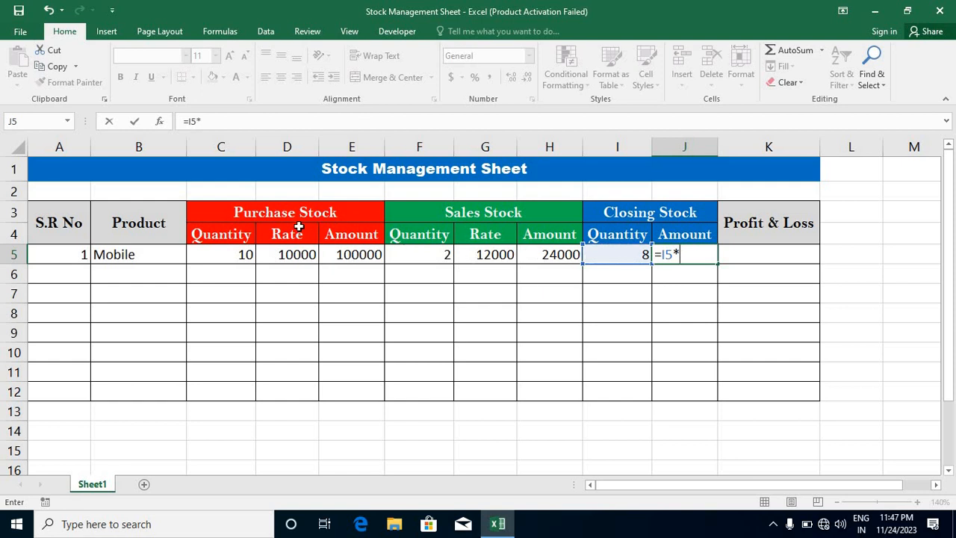
left_click(300, 255)
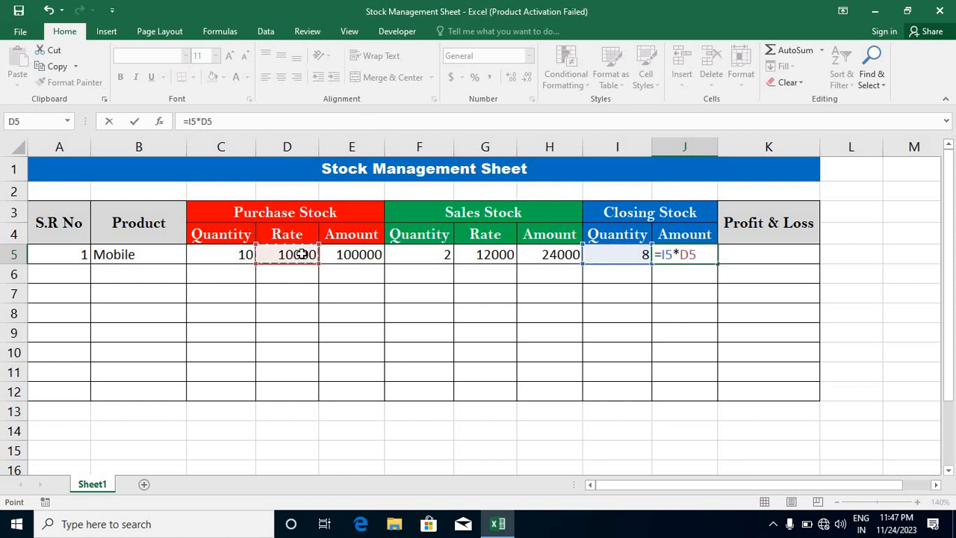
key("Return")
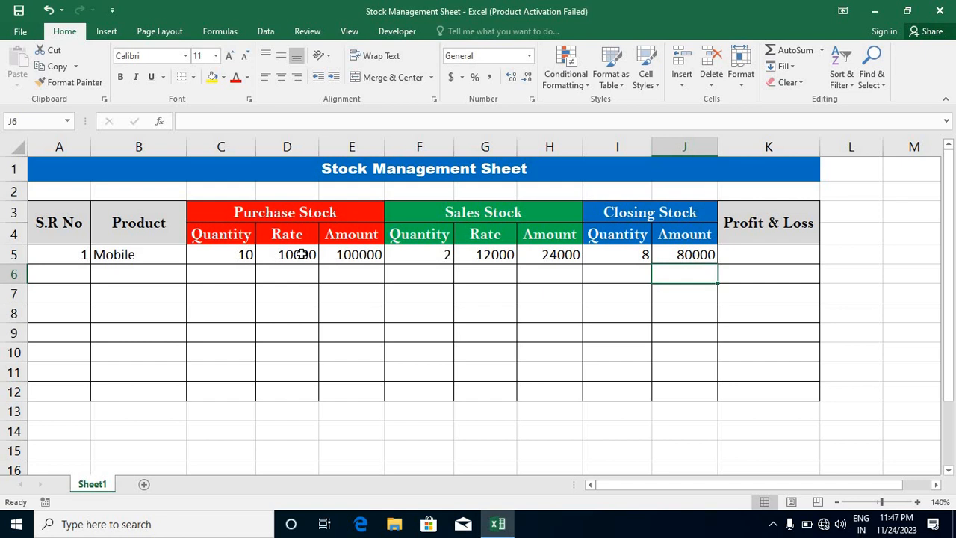
Calculate the profit or loss in K5 as closing amount plus sales amount minus purchase amount with the formula =J5+H5-E5.
key("Up")
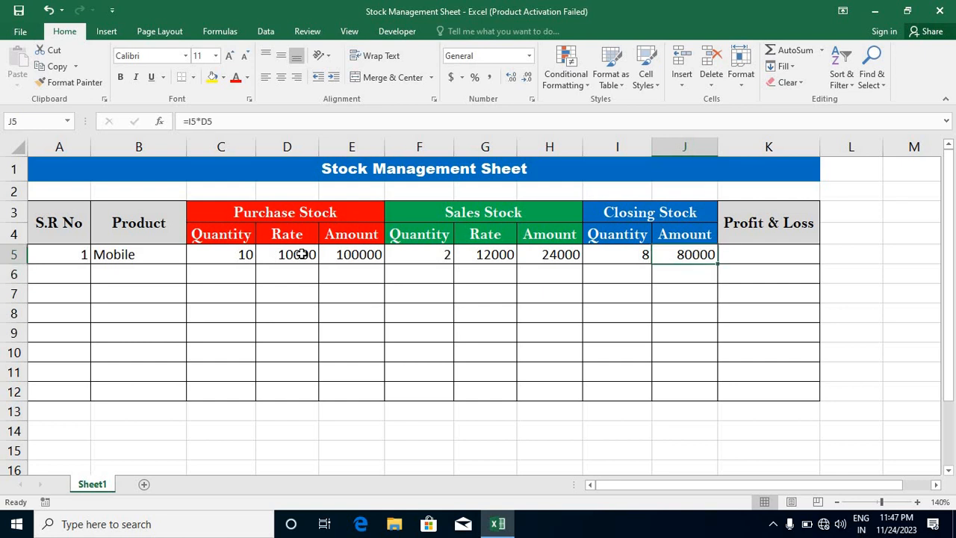
key("Right")
type("=")
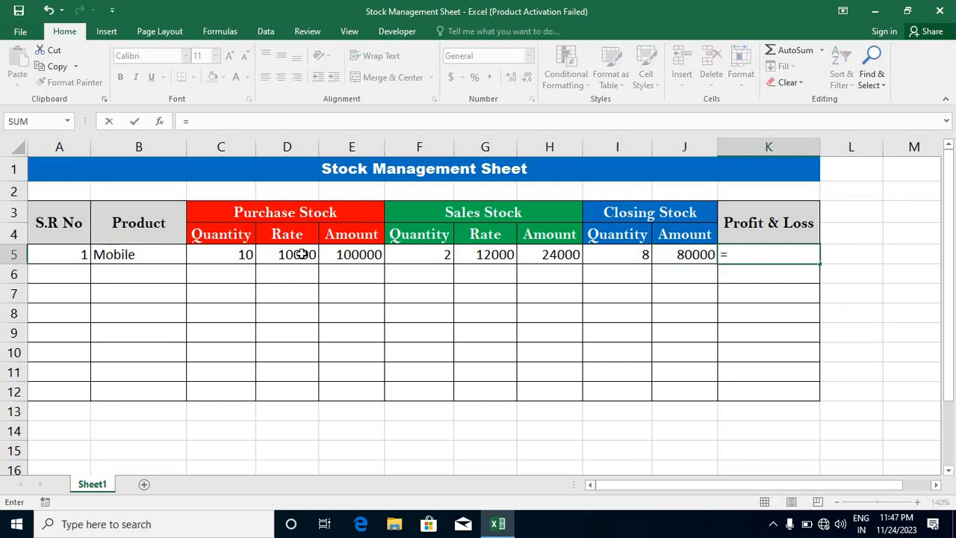
left_click(675, 260)
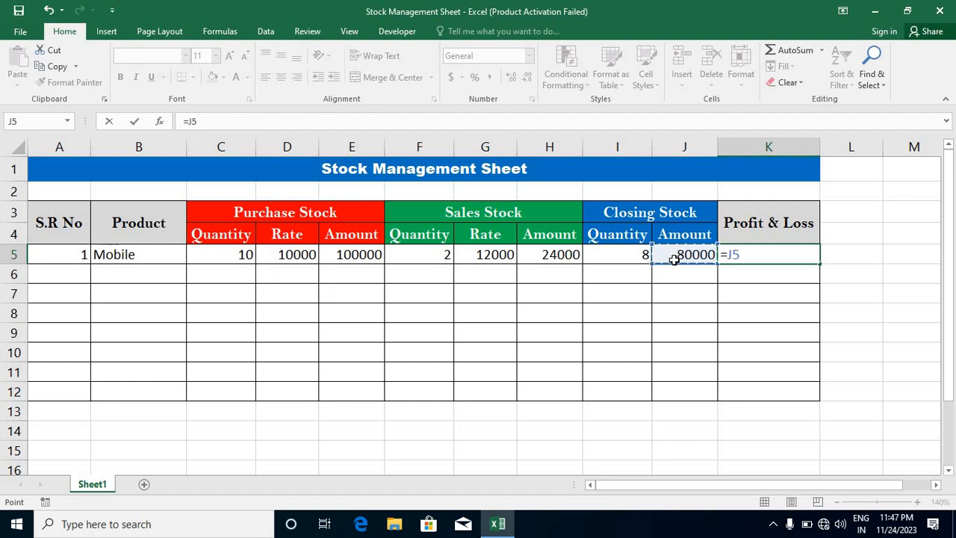
type("+")
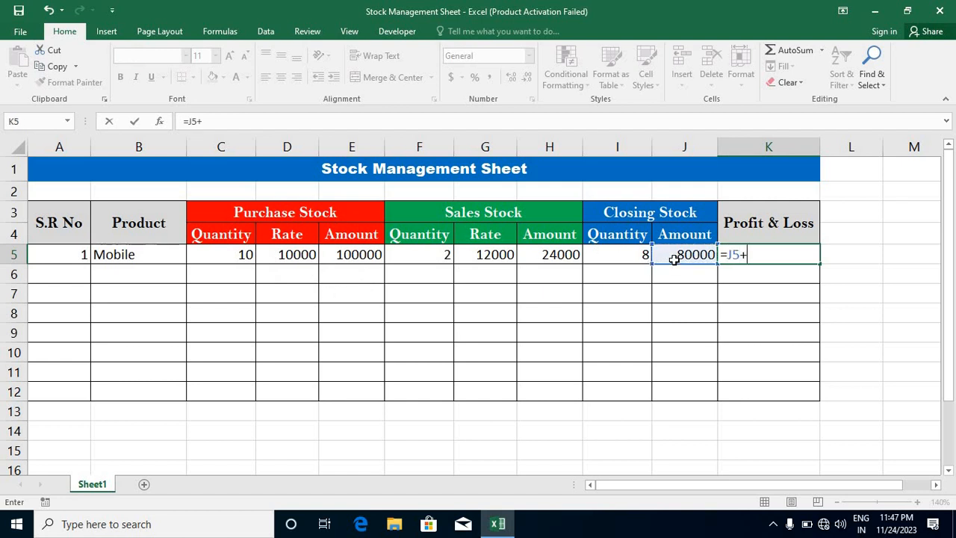
left_click(576, 254)
type("-")
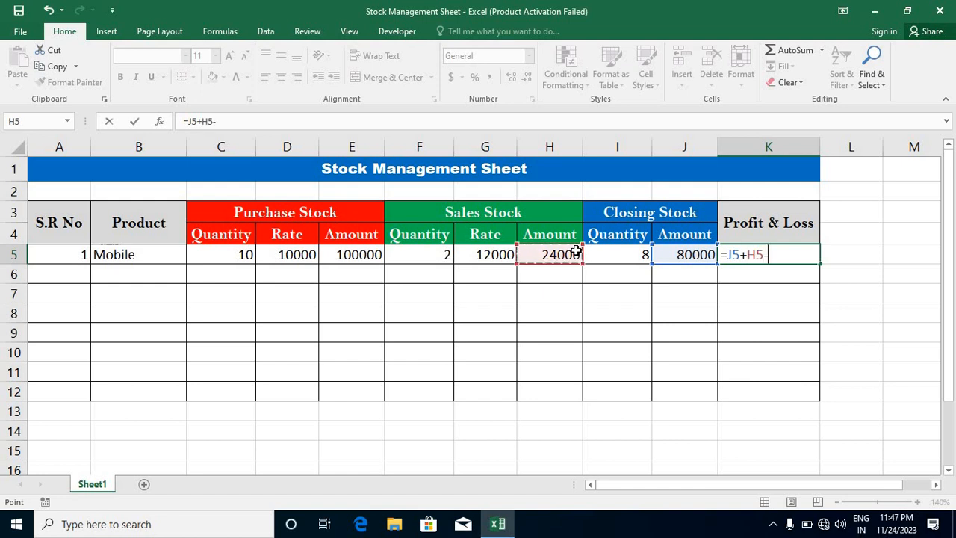
left_click(359, 255)
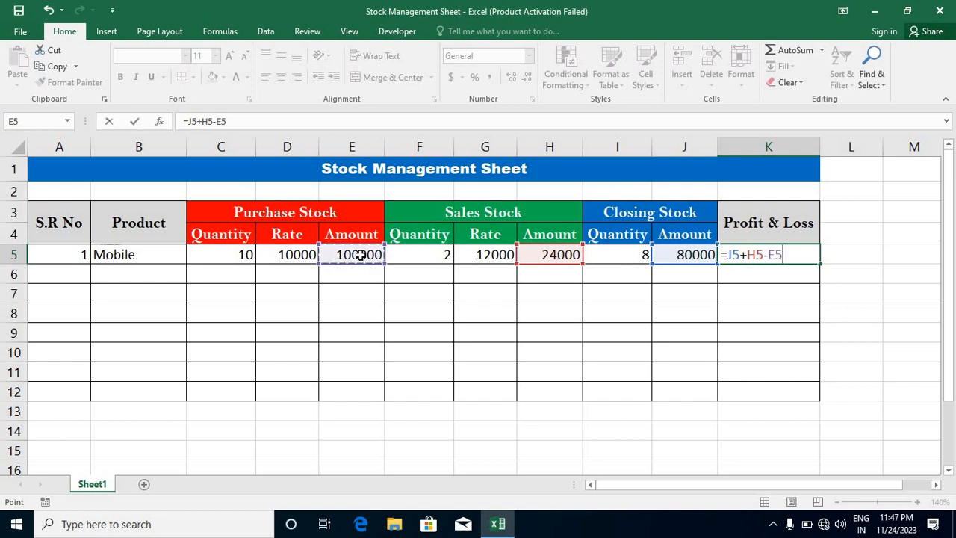
key("Return")
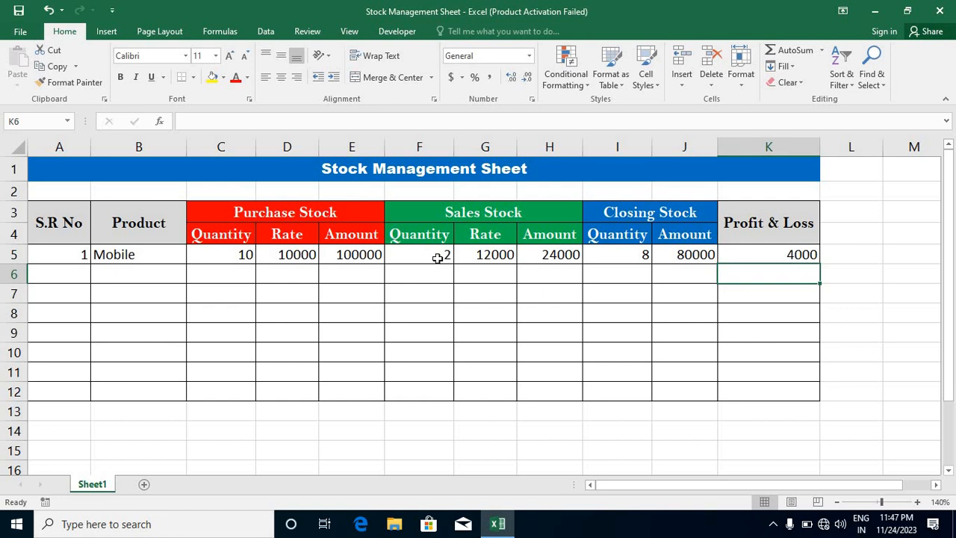
Fill the profit and loss formula from K5 down to K12.
left_click(748, 258)
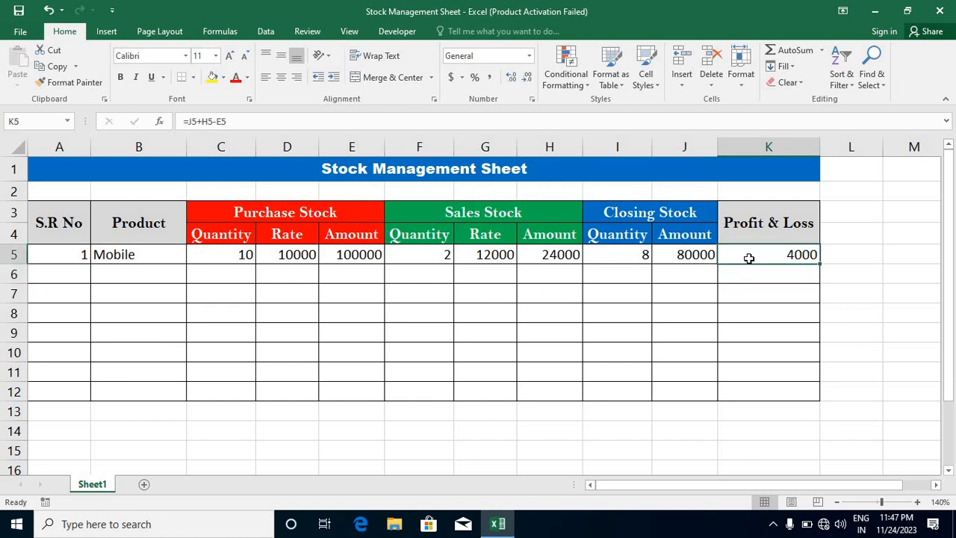
left_click(823, 264)
left_click_drag(823, 265, 822, 398)
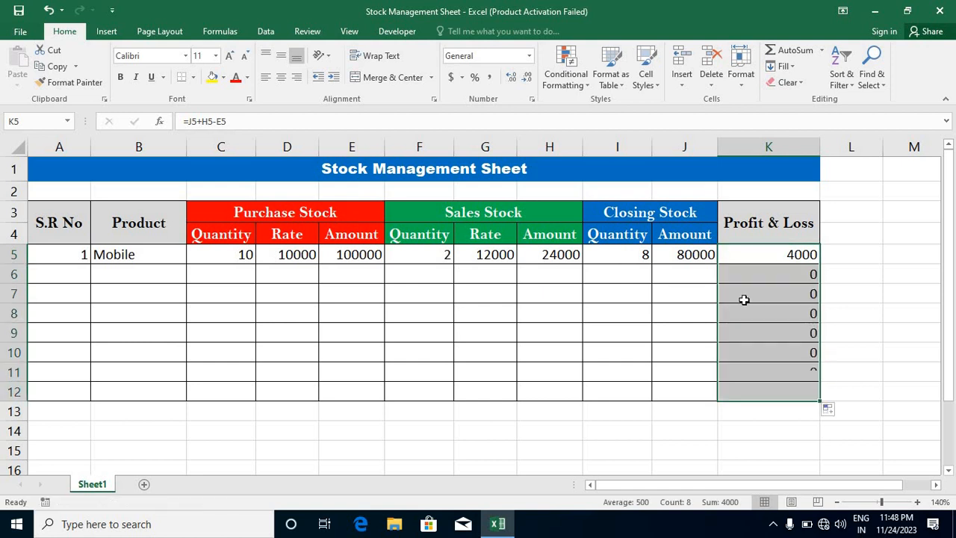
Fill the closing stock amount and quantity formulas from J5 and I5 down to row 12.
left_click(680, 253)
double_click(719, 262)
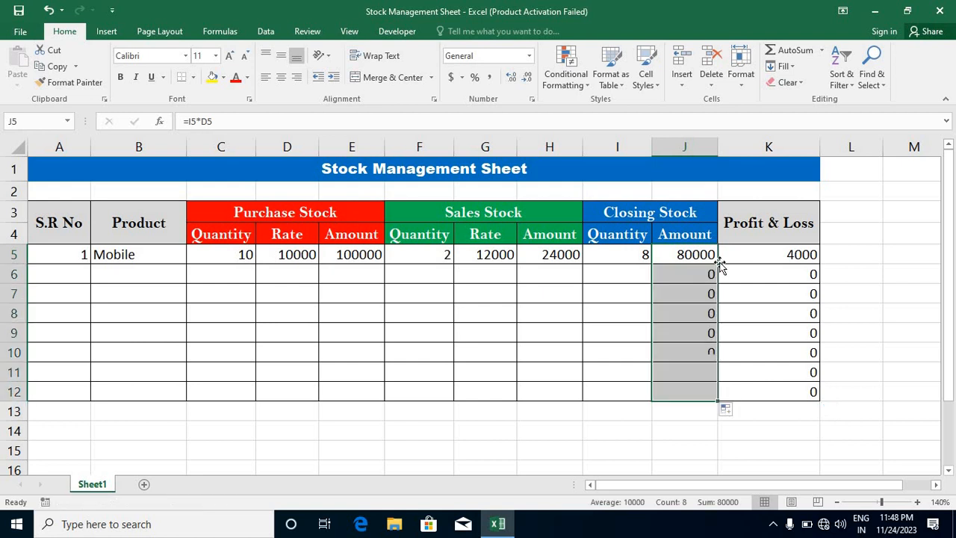
left_click(631, 254)
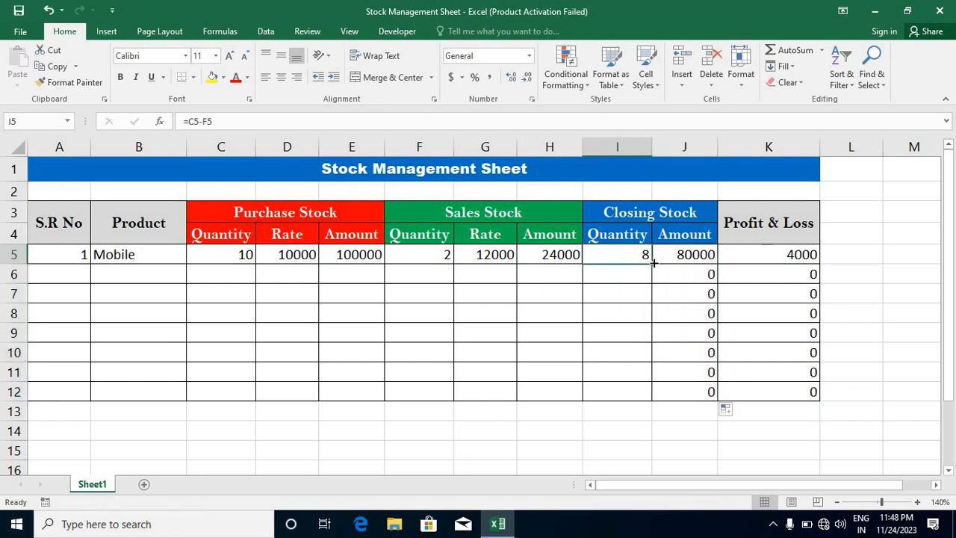
double_click(651, 260)
Fill the sales amount formula in H5 and the purchase amount formula in E5 down to row 12.
left_click(569, 254)
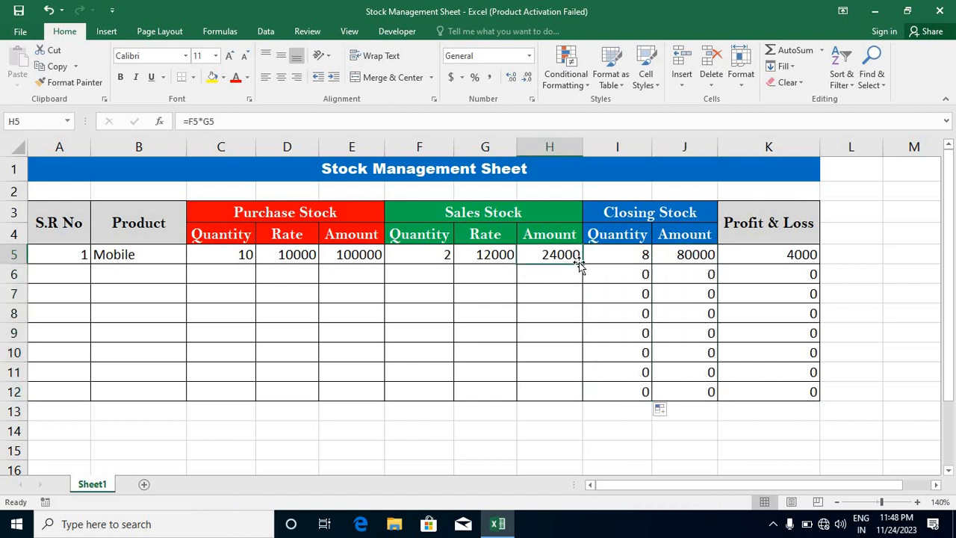
double_click(582, 264)
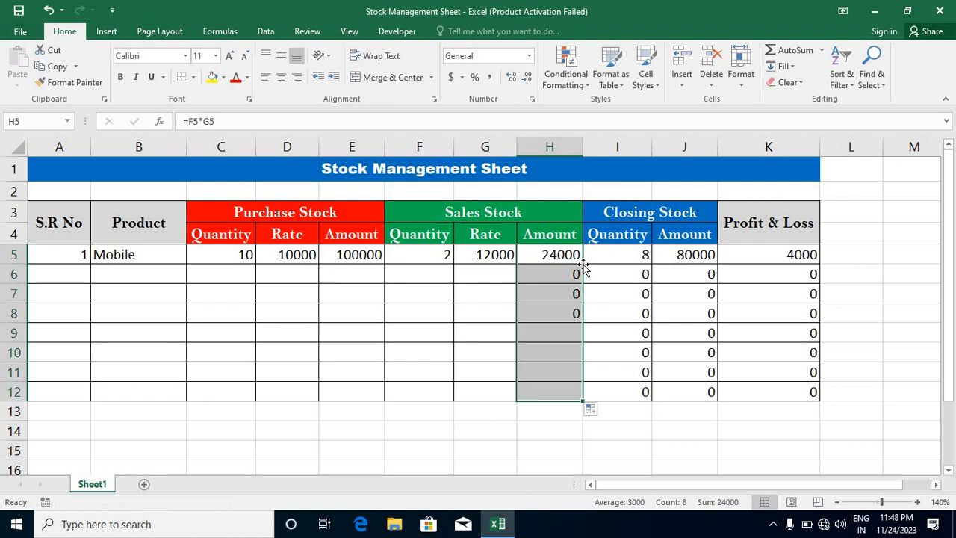
left_click(362, 254)
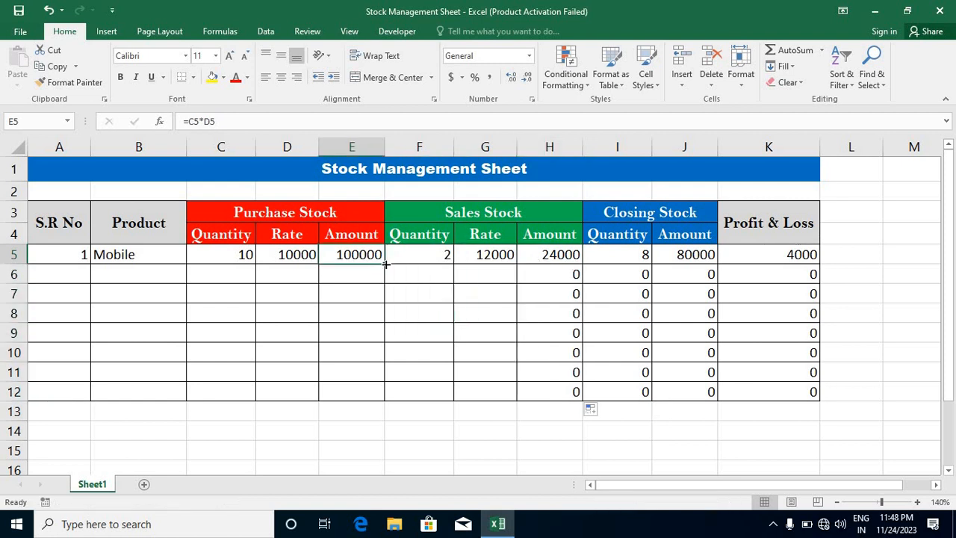
double_click(385, 263)
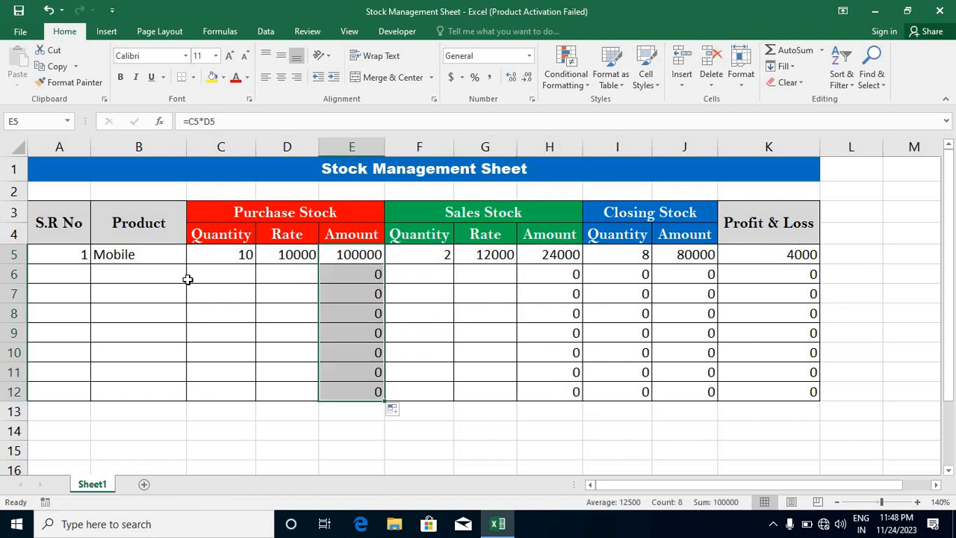
Enter serial number 2 in A6 and the product Mouse in B6.
left_click(74, 270)
type("2")
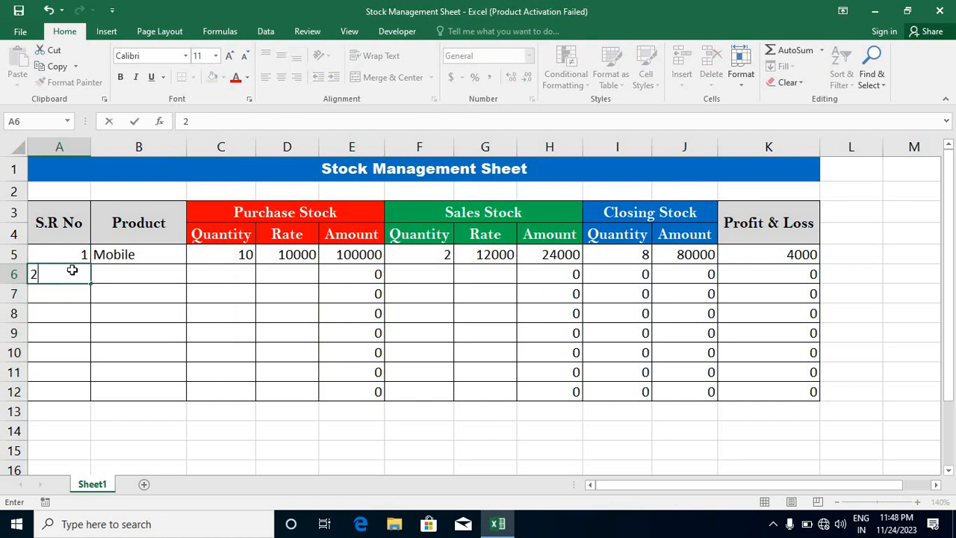
key("Tab")
type("Mouse")
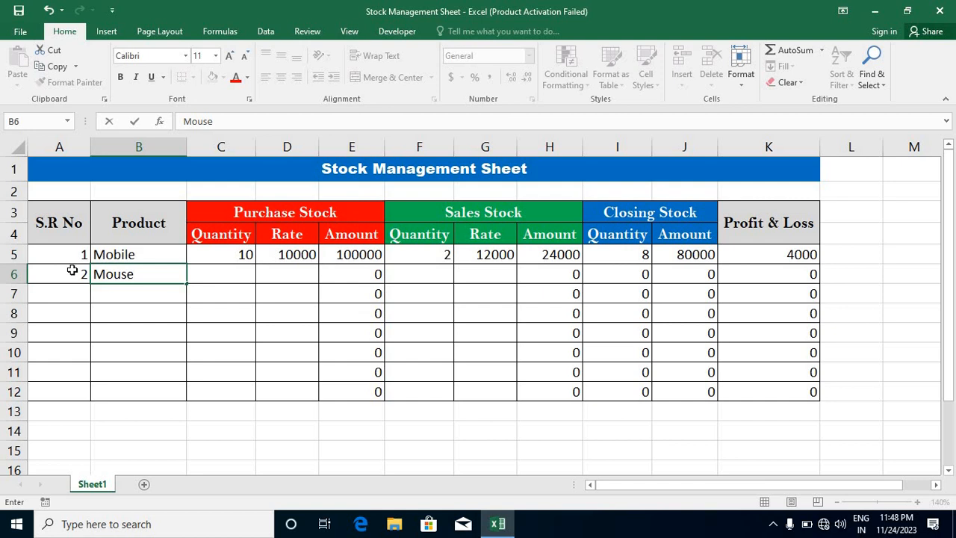
key("Down")
Enter a purchase quantity of 10 and a purchase rate of 300 for Mouse in C6 and D6.
key("Right")
key("Up")
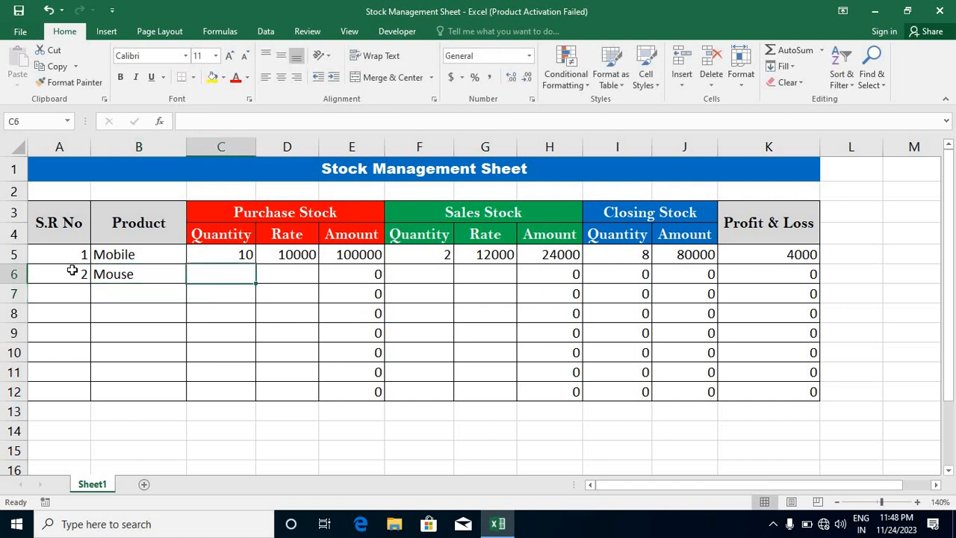
type("10")
key("Return")
key("Right")
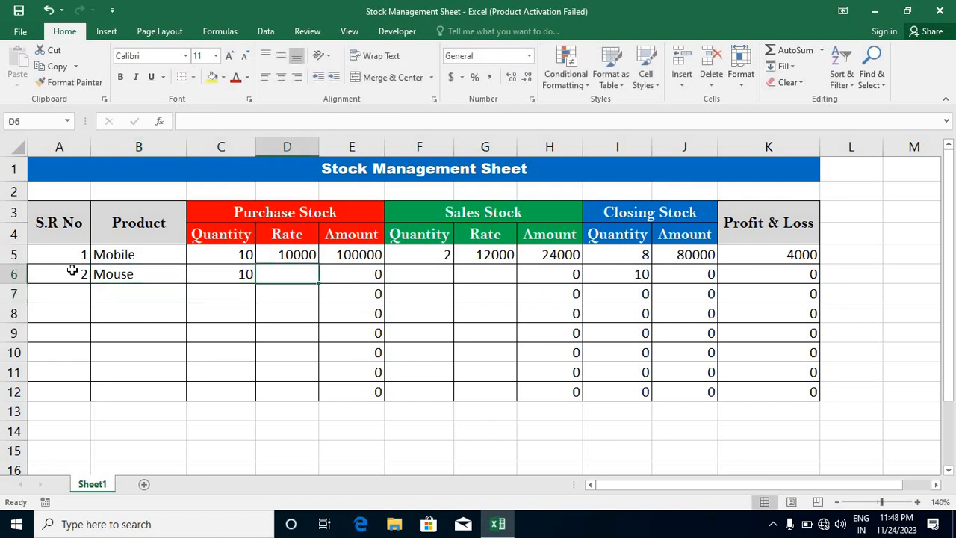
type("300")
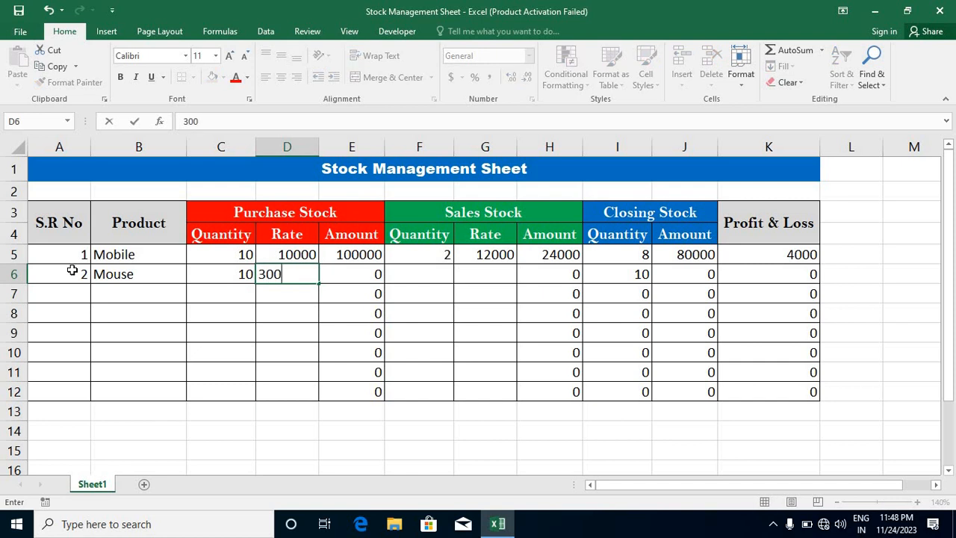
key("Return")
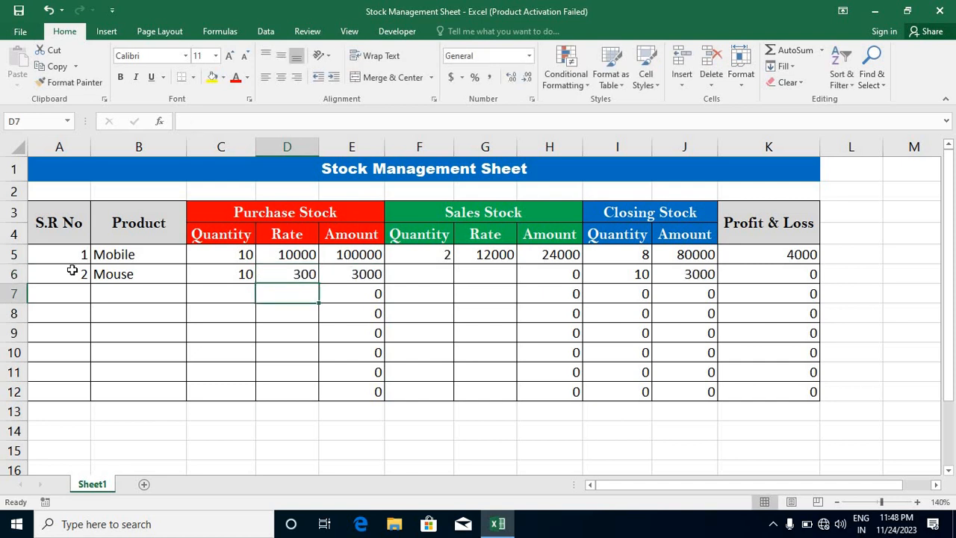
Enter a sales quantity of 2 and a sales rate of 400 for Mouse in F6 and G6.
left_click(416, 276)
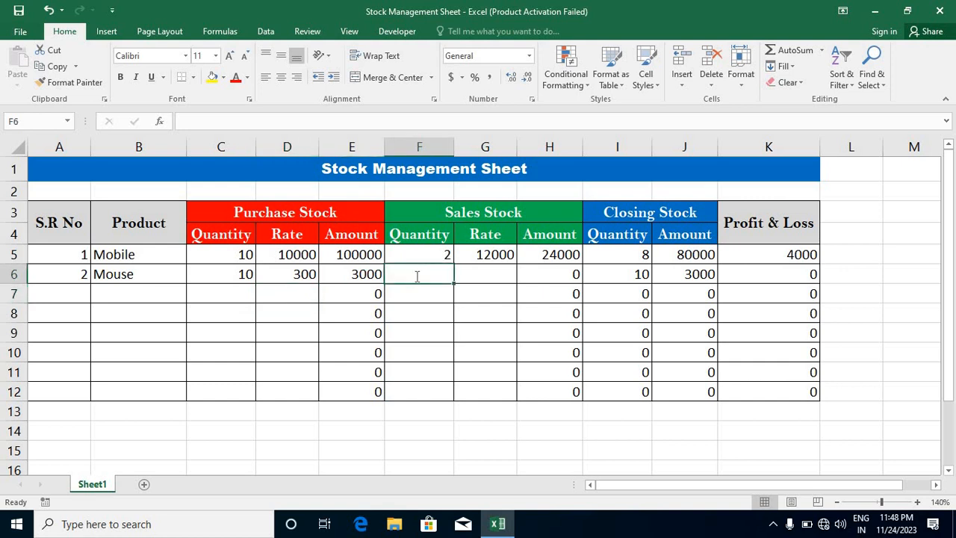
type("2")
key("Tab")
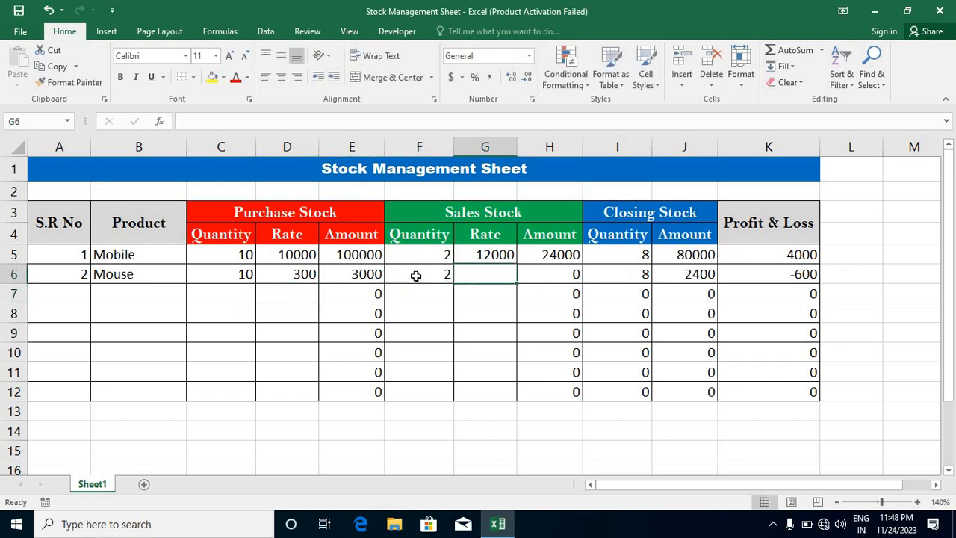
type("400")
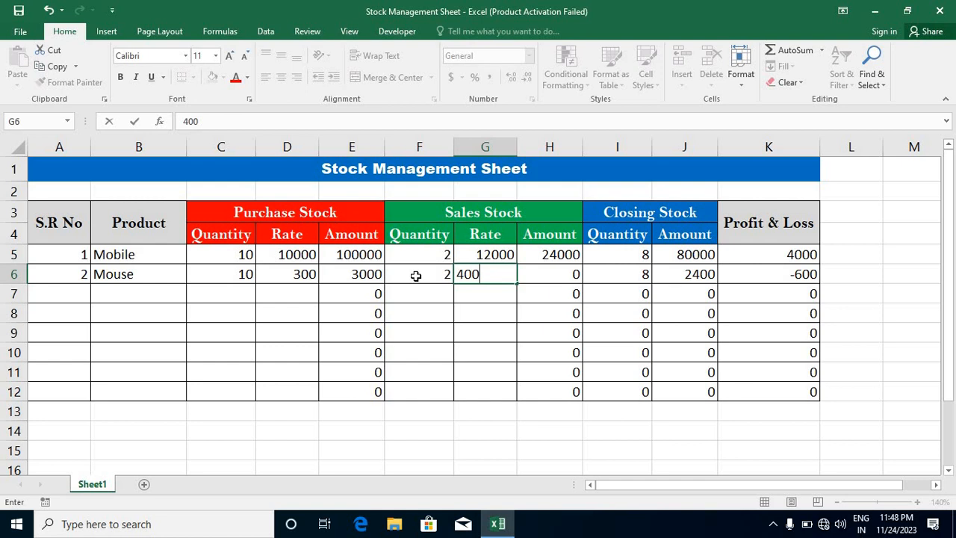
key("Return")
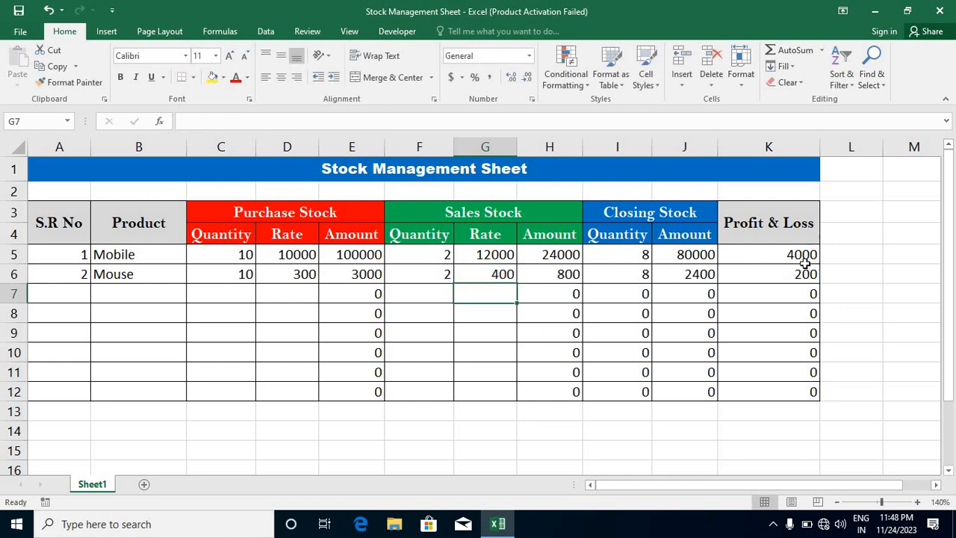